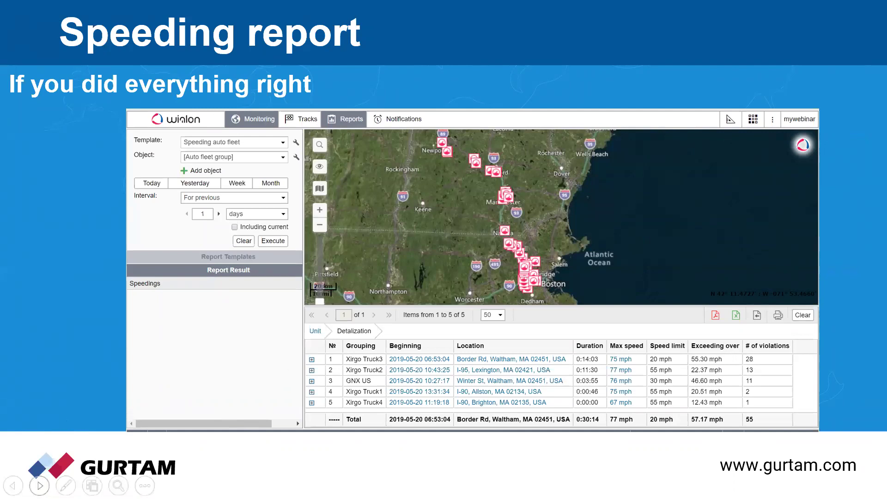
# Advance the slideshow to the 'Practice and troubleshooting' slide of the Speeding report deck.
pyautogui.click(40, 485)
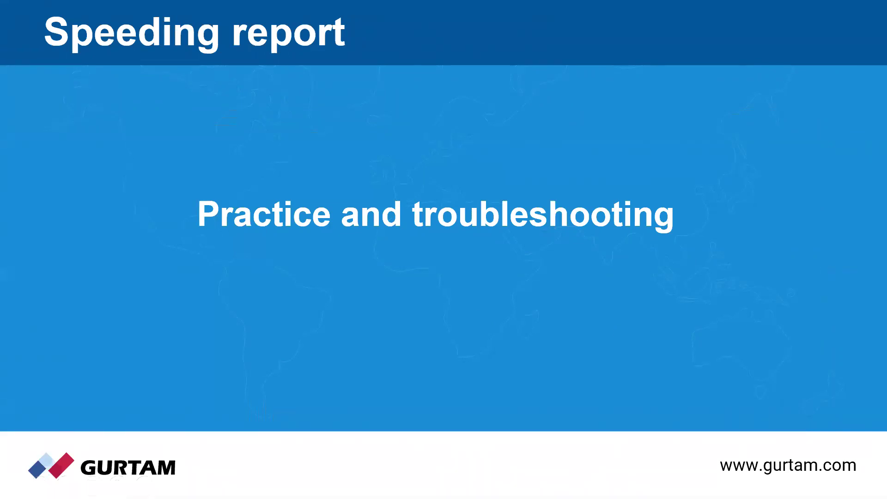
pyautogui.hotkey('alt', 'Tab')
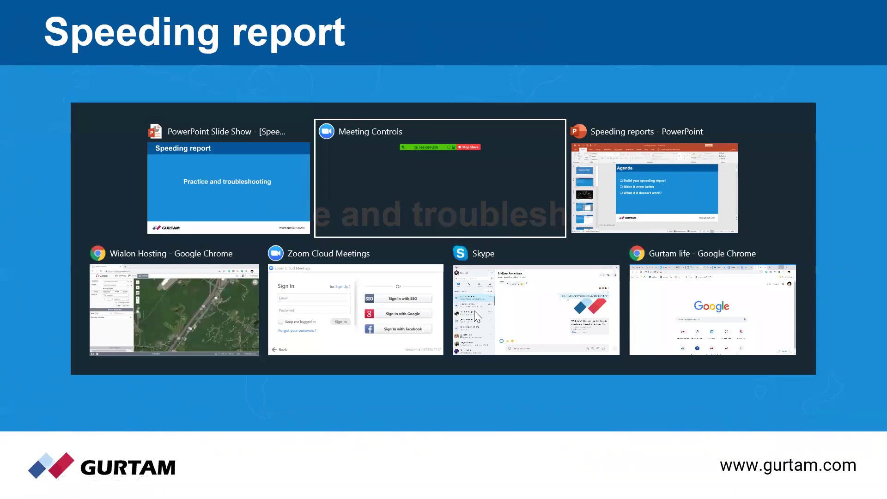
# In Wialon, run the Speeding auto fleet report for last week and dismiss the mail notification.
pyautogui.click(199, 325)
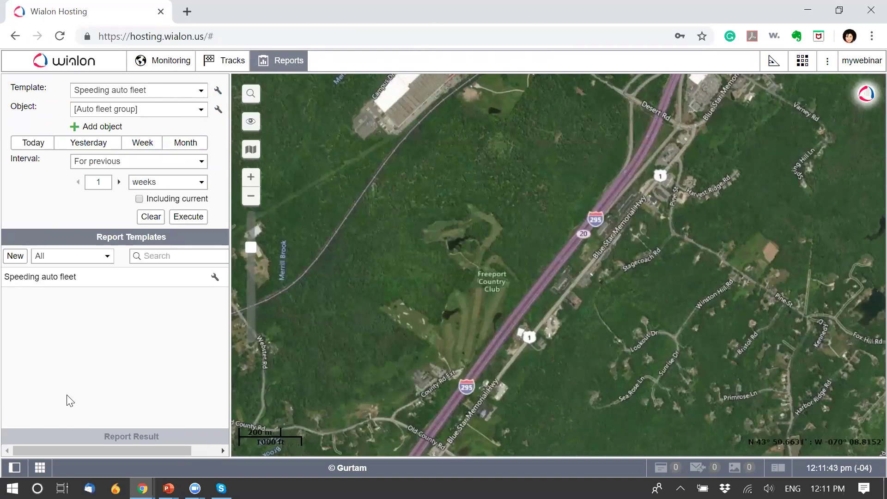
pyautogui.moveTo(28, 279)
pyautogui.click(143, 143)
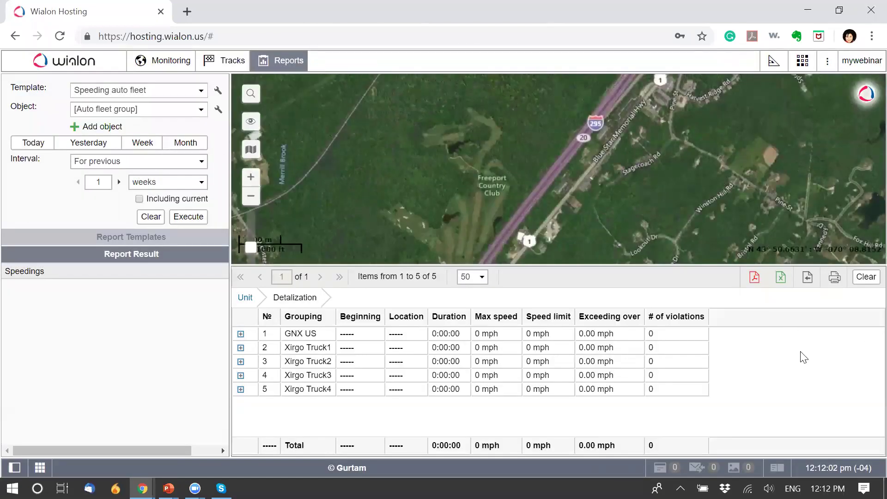
pyautogui.click(864, 359)
pyautogui.click(859, 359)
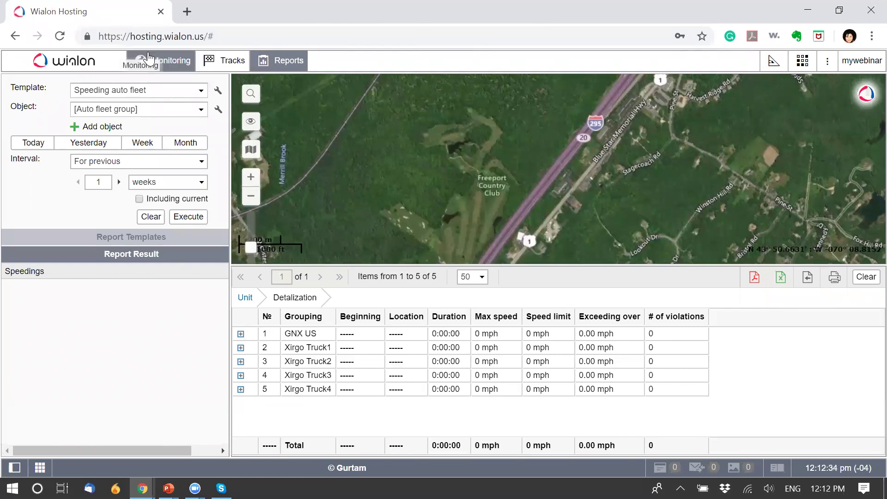
# Set GNX US's speeding detection to use road speed limits with a 5 mph tolerance.
pyautogui.click(161, 62)
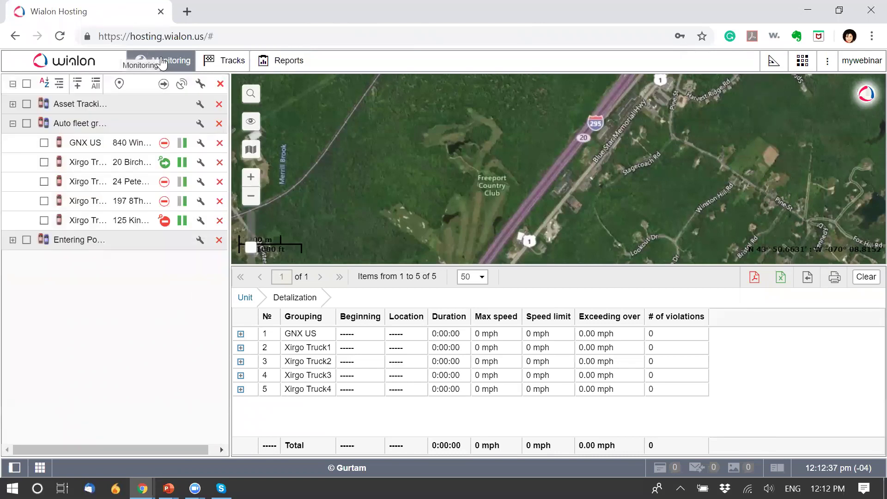
pyautogui.click(197, 143)
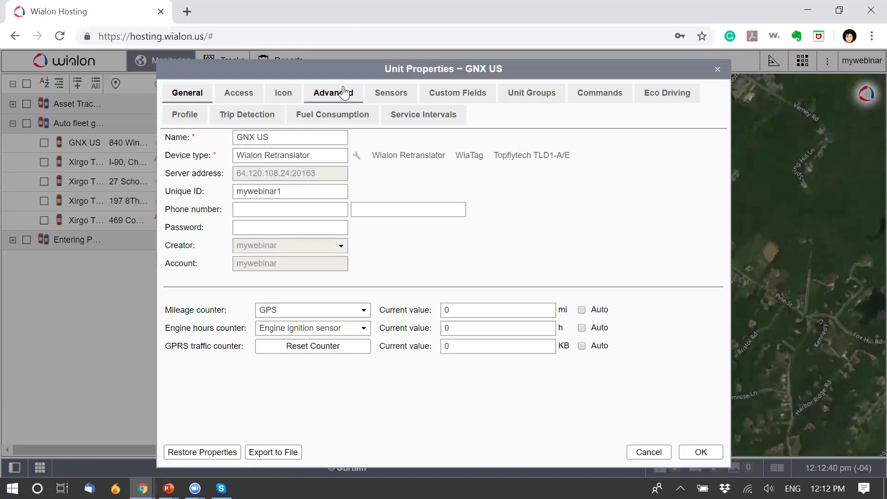
pyautogui.click(334, 96)
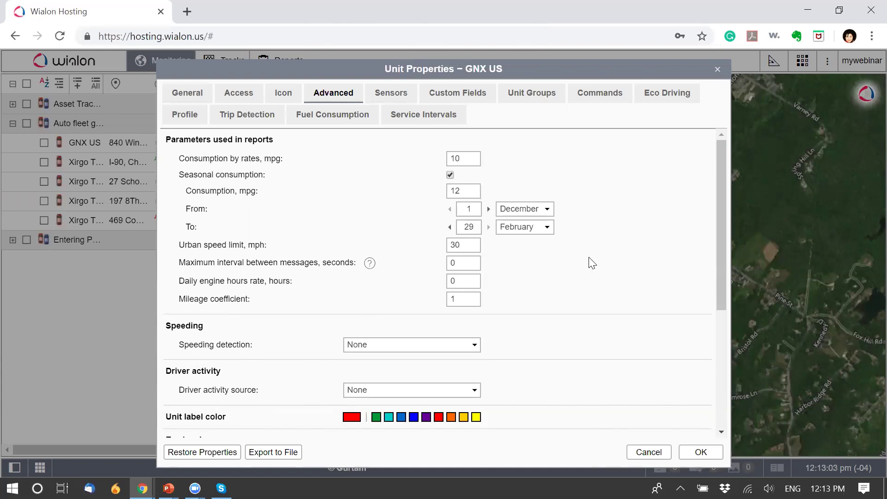
pyautogui.scroll(-2, 591, 263)
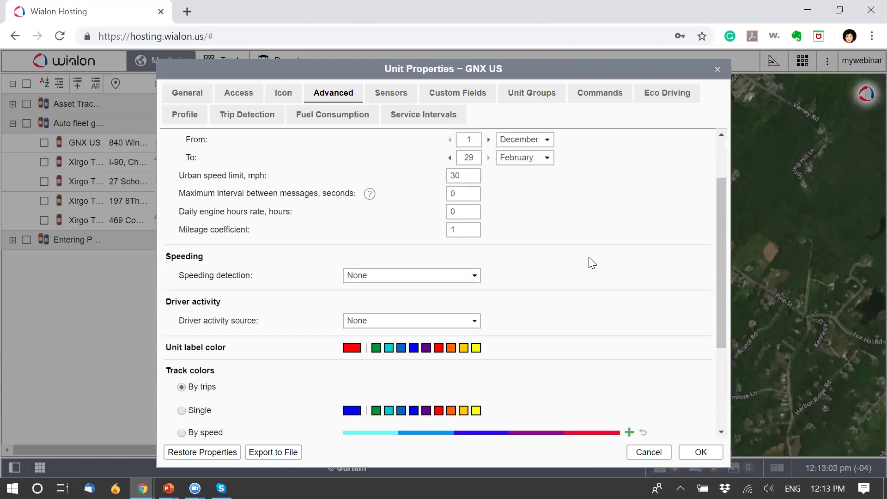
pyautogui.click(473, 277)
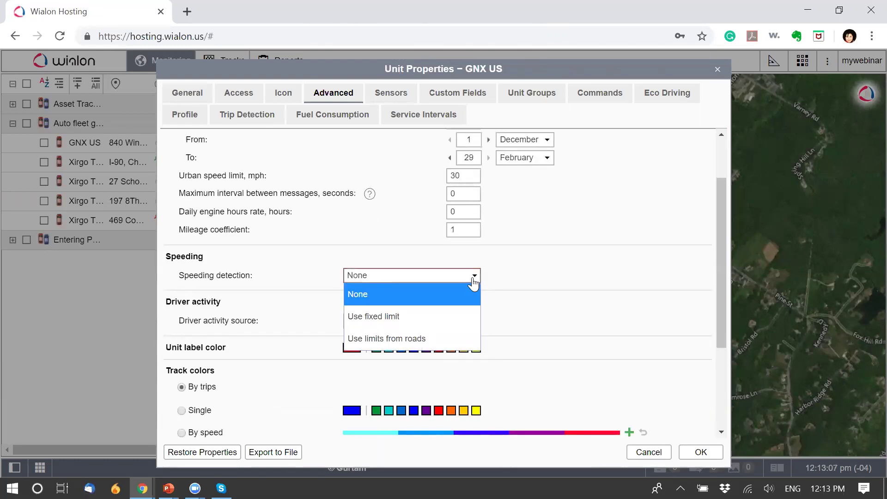
pyautogui.click(427, 315)
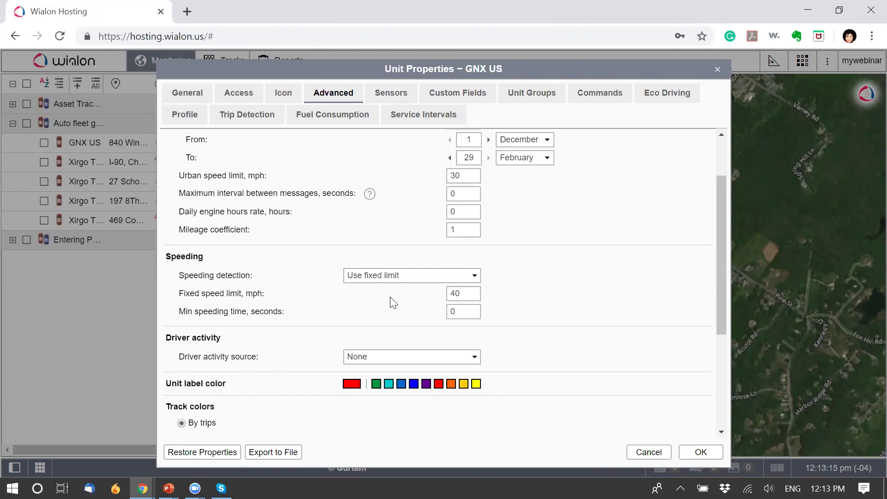
pyautogui.click(473, 276)
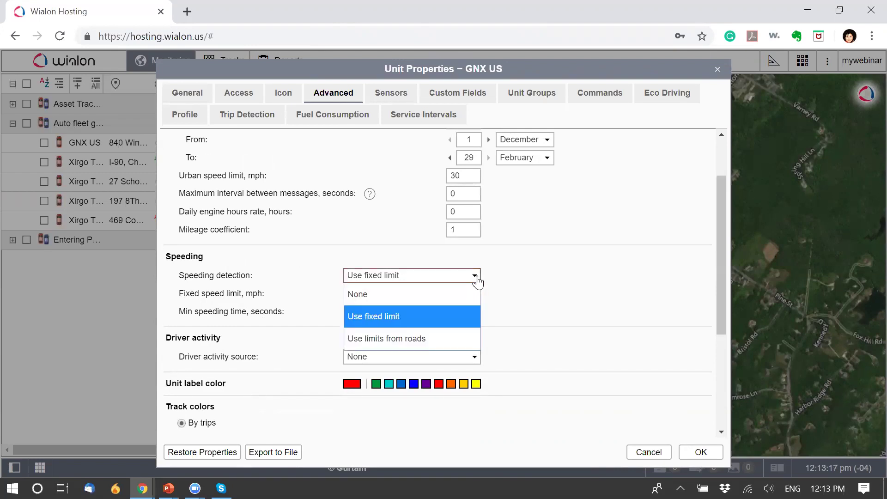
pyautogui.click(381, 339)
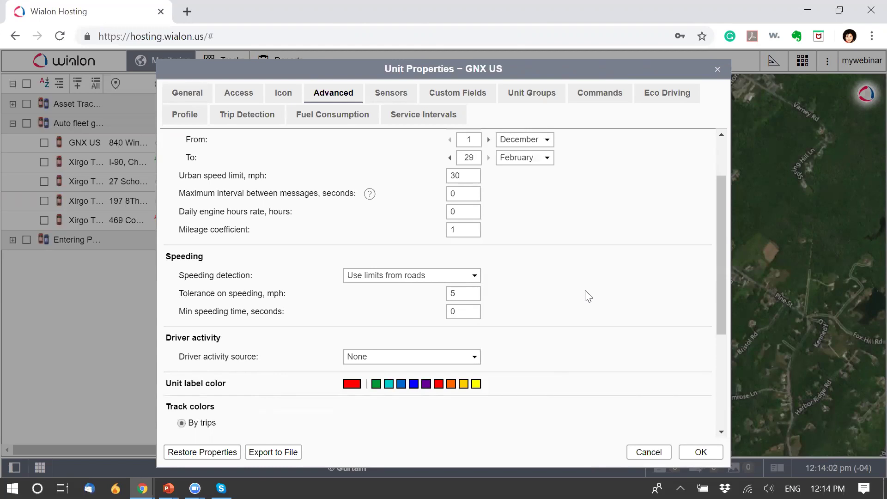
pyautogui.click(472, 293)
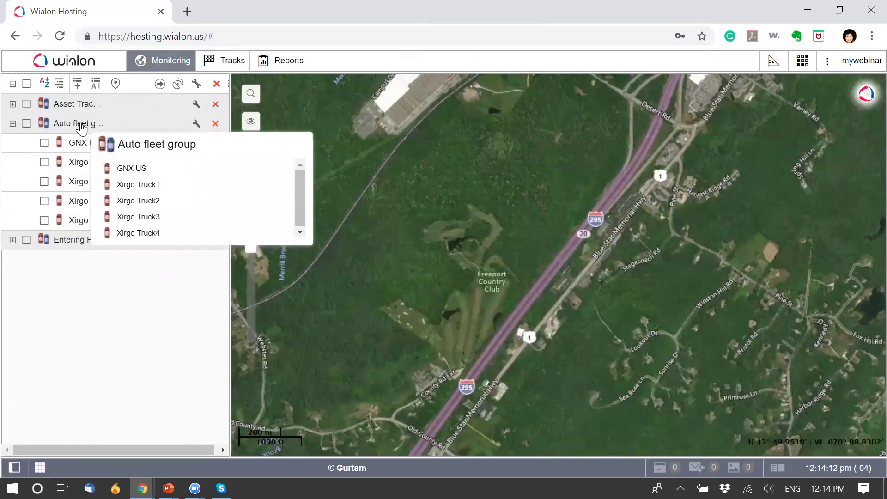
pyautogui.moveTo(80, 145)
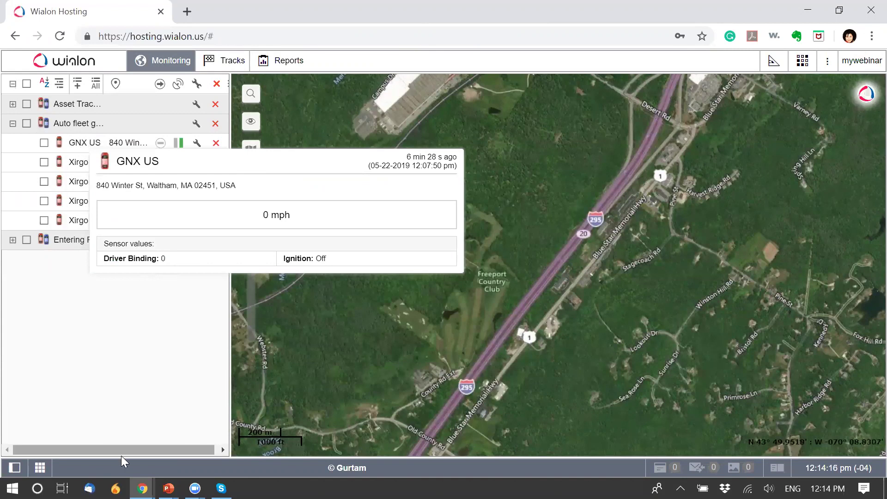
pyautogui.click(197, 167)
pyautogui.click(334, 94)
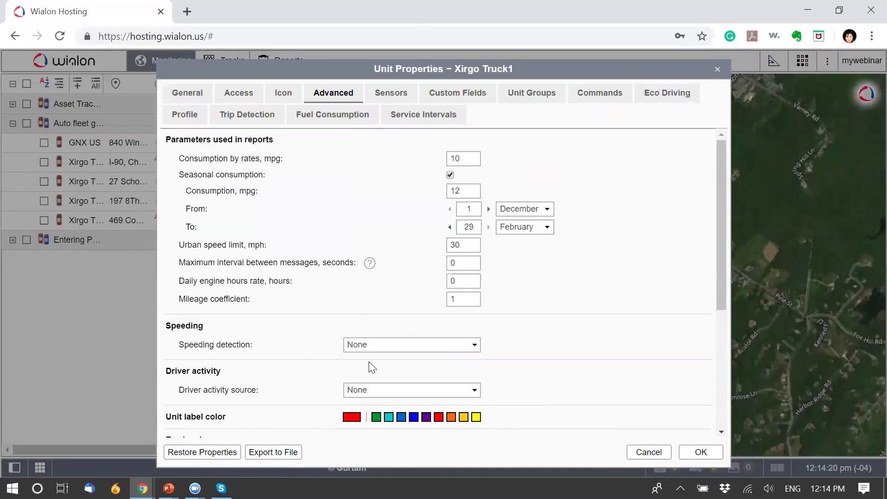
pyautogui.click(716, 69)
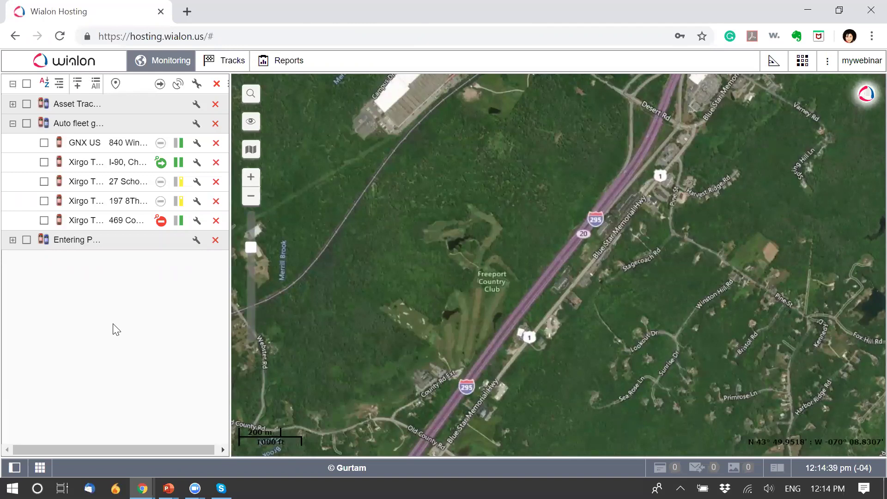
# Export GNX US's report properties to WLP for copying into other units.
pyautogui.click(845, 66)
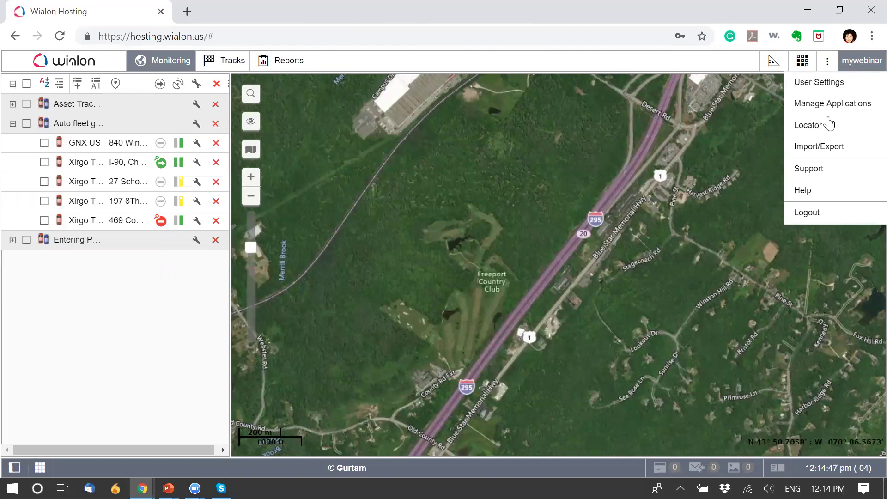
pyautogui.moveTo(813, 154)
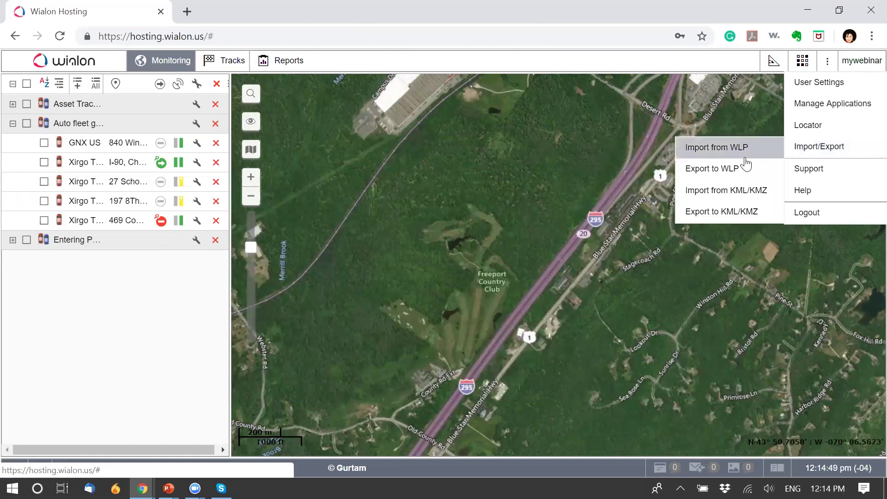
pyautogui.click(717, 177)
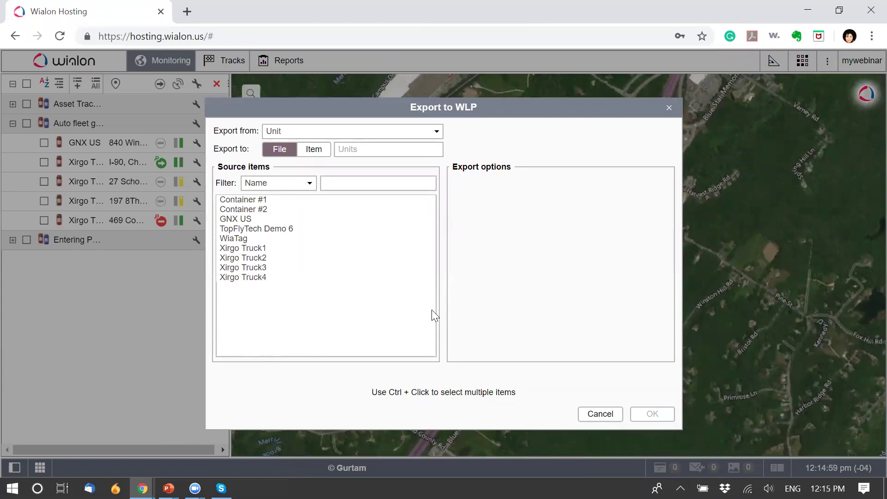
pyautogui.click(231, 222)
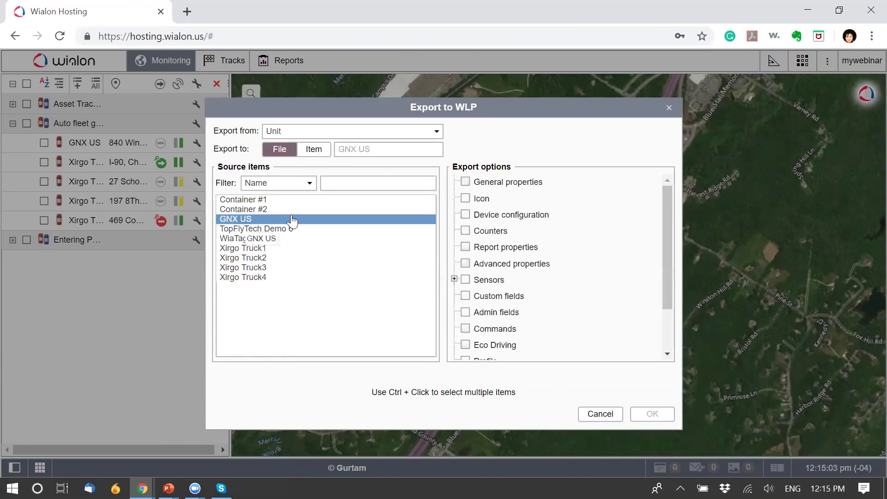
pyautogui.click(313, 150)
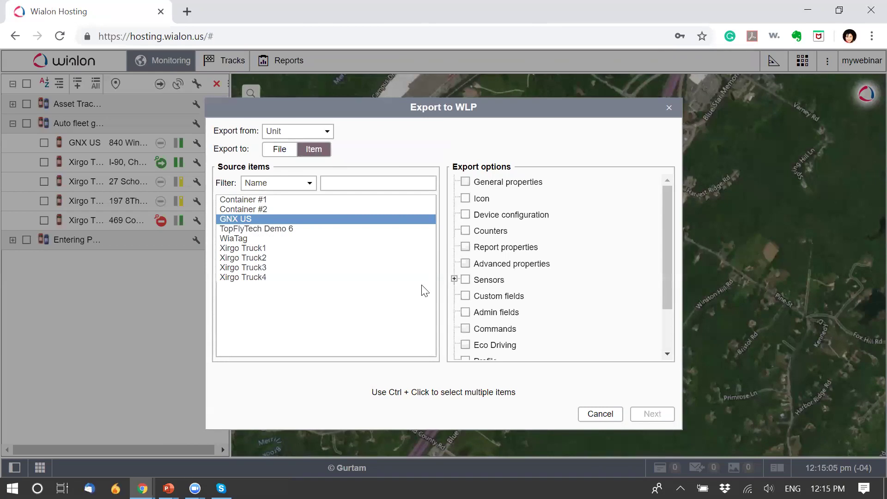
pyautogui.click(466, 248)
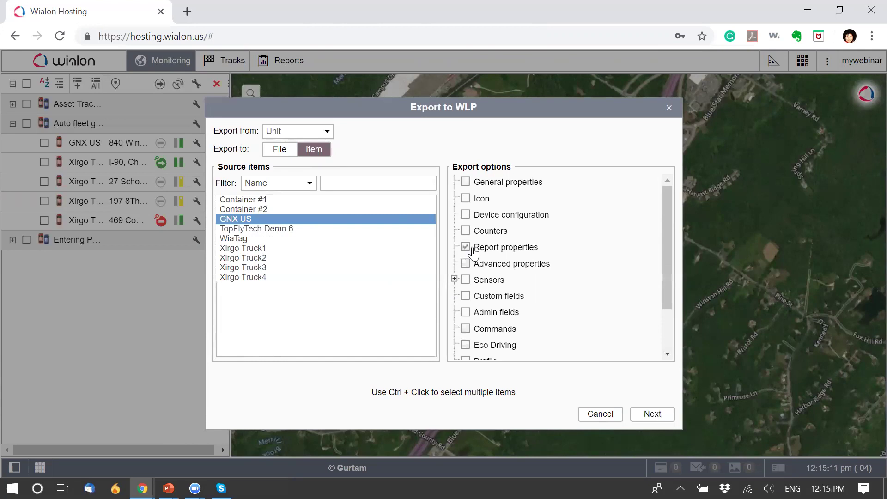
pyautogui.click(655, 418)
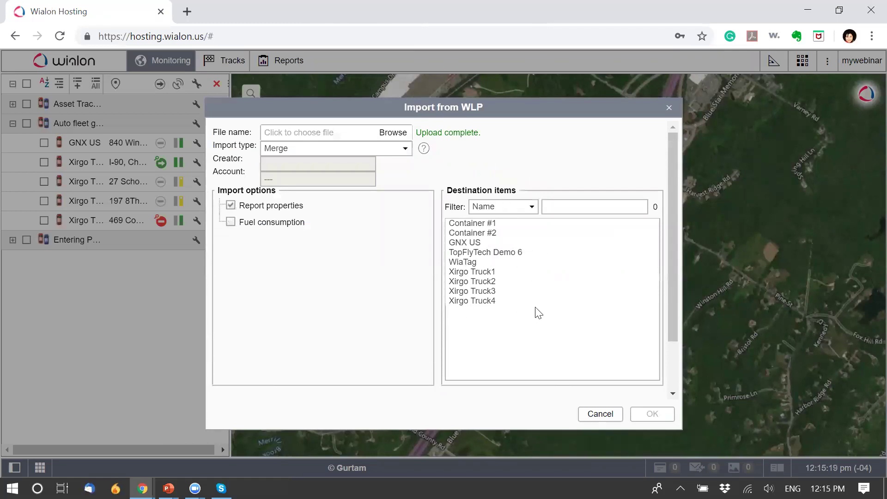
# Import the report properties into Xirgo Truck1, Truck2, Truck3 and Truck4.
pyautogui.click(472, 274)
pyautogui.keyDown('ctrl'); pyautogui.click(462, 282); pyautogui.keyUp('ctrl')
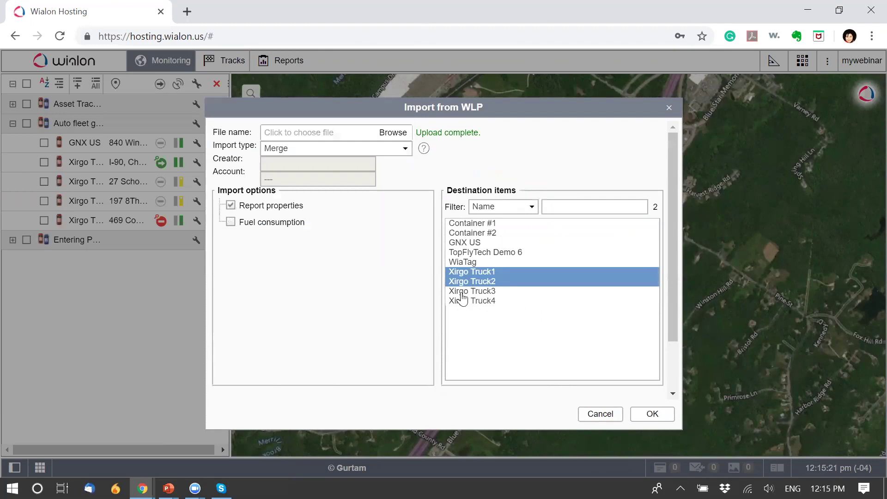
pyautogui.keyDown('ctrl'); pyautogui.click(459, 291); pyautogui.keyUp('ctrl')
pyautogui.keyDown('ctrl'); pyautogui.click(460, 300); pyautogui.keyUp('ctrl')
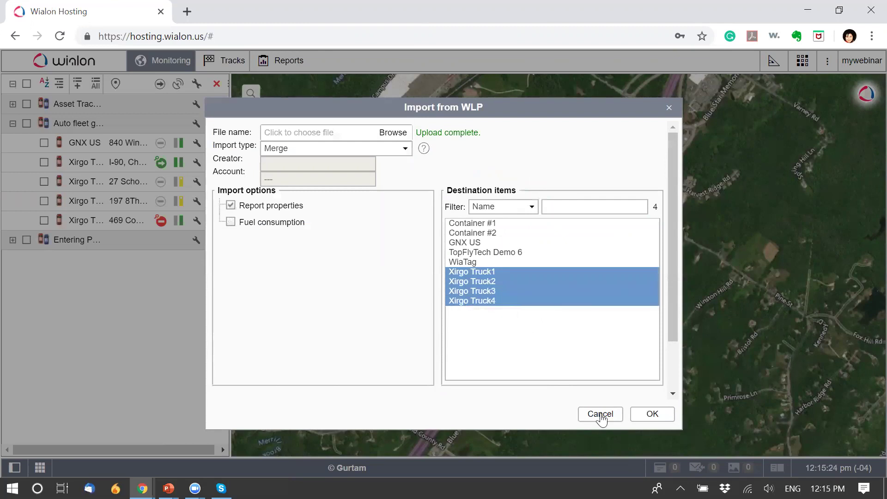
pyautogui.click(649, 415)
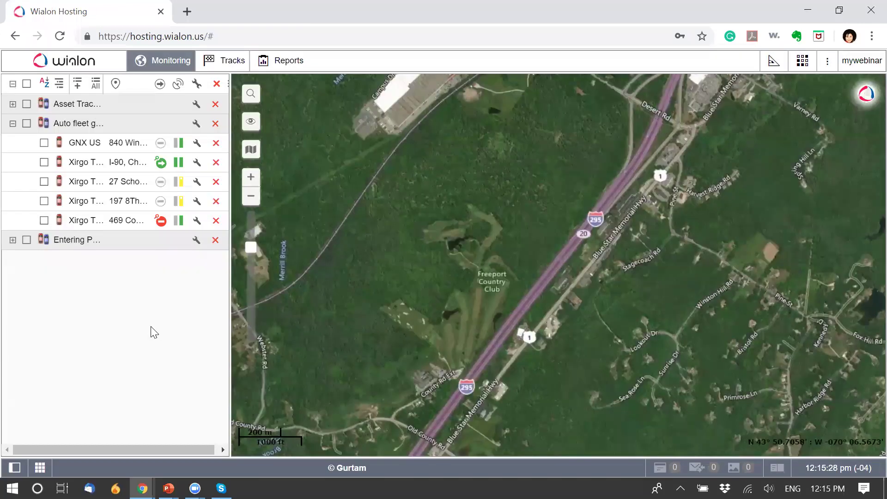
# Check that Xirgo Truck1 now detects speeding from road limits with 5 mph tolerance.
pyautogui.click(196, 163)
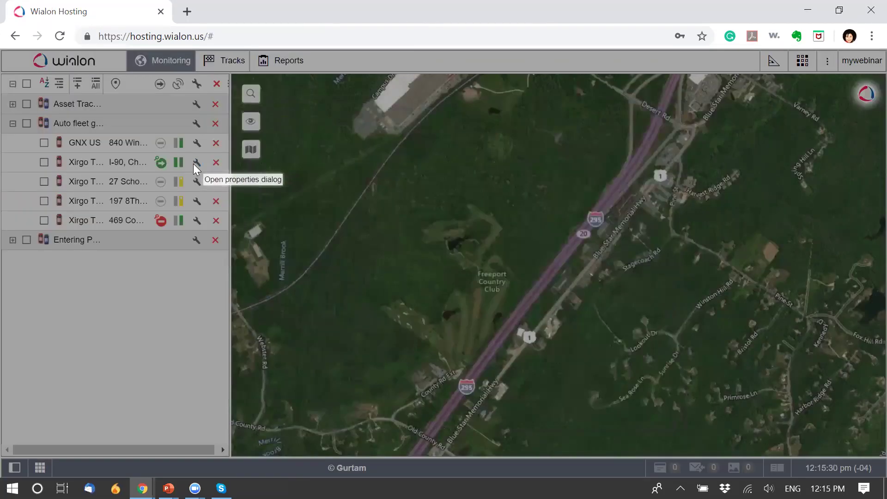
pyautogui.click(330, 94)
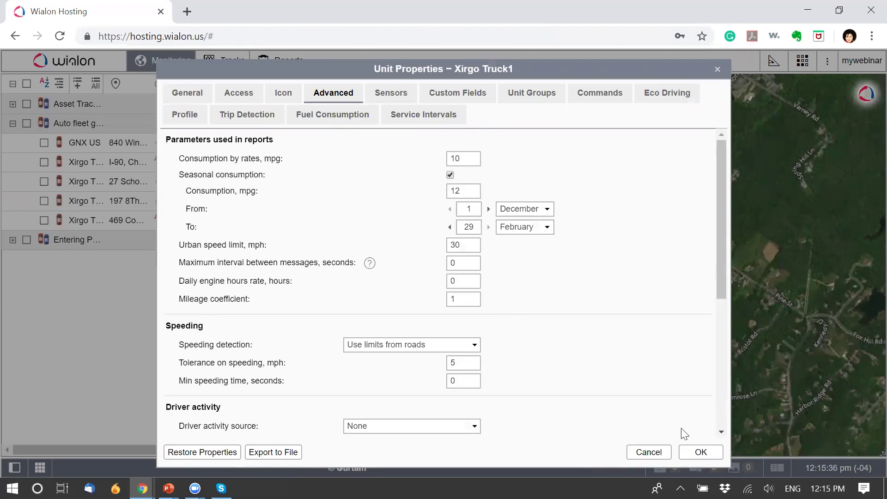
pyautogui.click(697, 453)
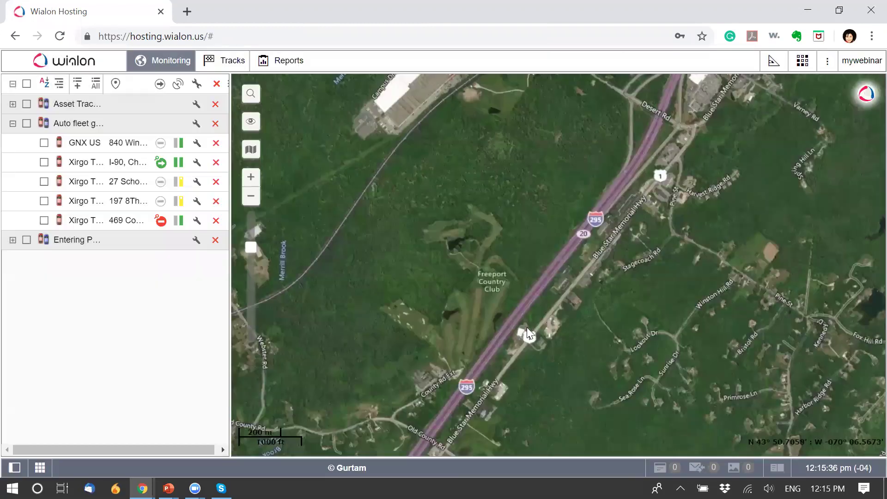
# Rerun the Speeding auto fleet report for the Auto fleet group, showing 893 violations in total.
pyautogui.click(284, 62)
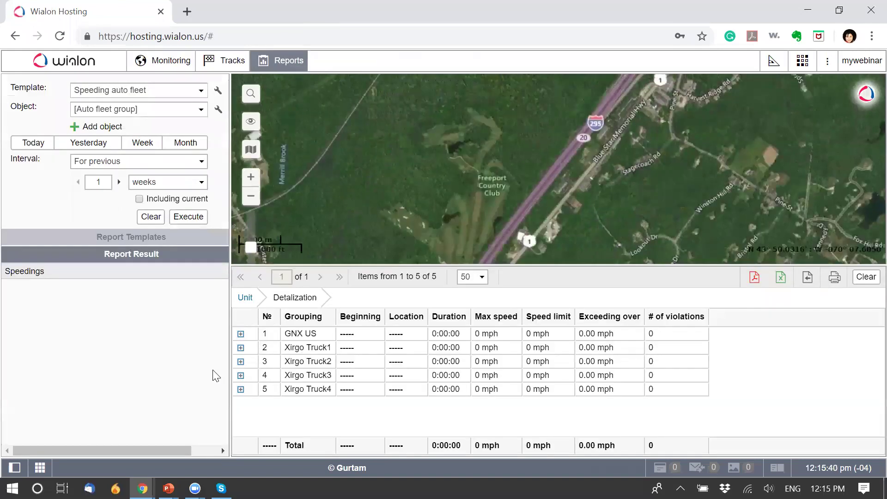
pyautogui.click(188, 217)
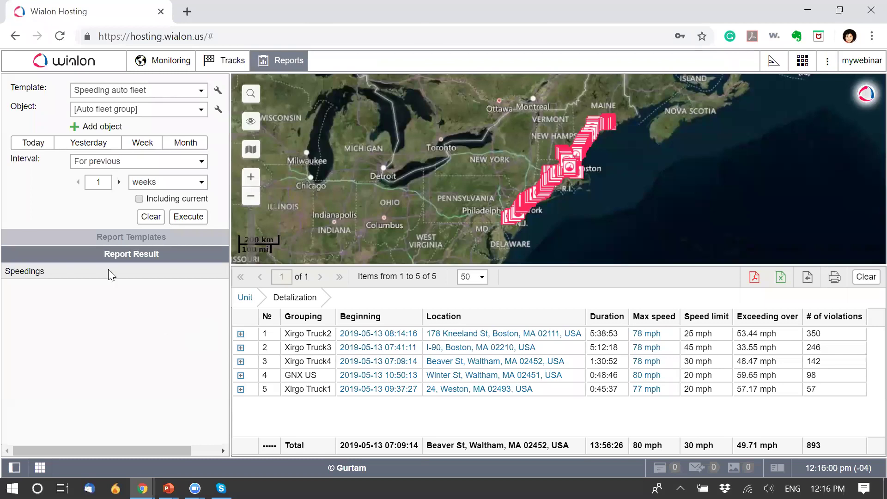
pyautogui.click(131, 238)
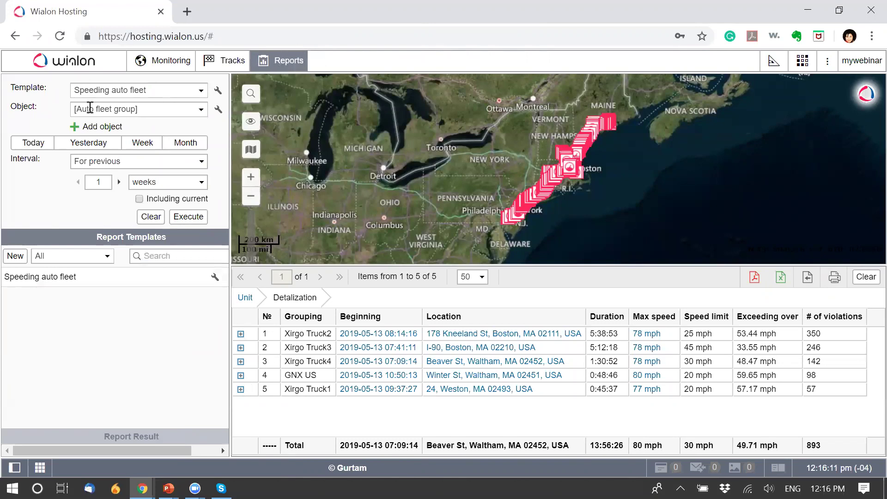
# Create a Unit group report template named 'Speeding test' and add a new table.
pyautogui.click(151, 216)
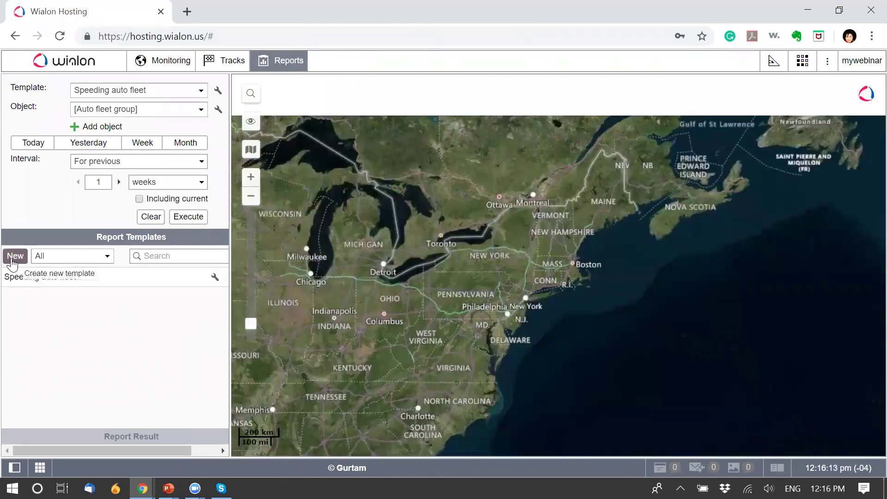
pyautogui.click(15, 255)
pyautogui.hotkey('ctrl', 'shift', 'Left')
pyautogui.hotkey('ctrl', 'shift', 'Left')
pyautogui.write('Speeding test')
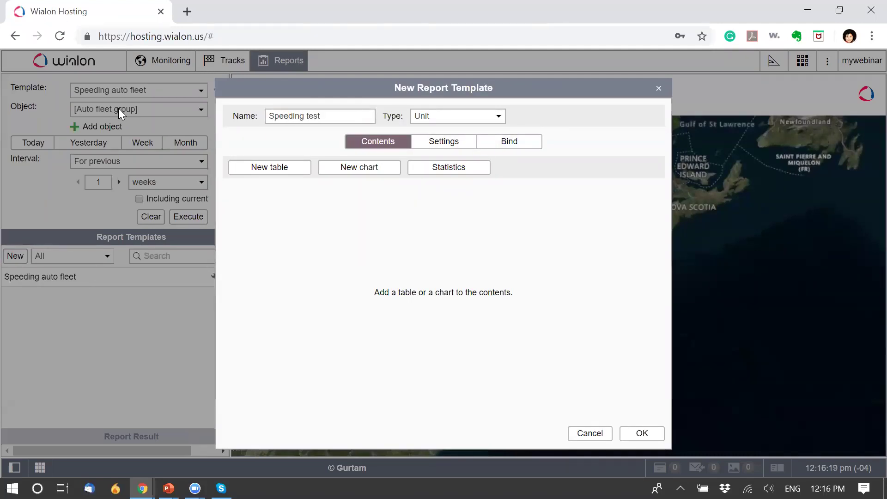
pyautogui.click(439, 118)
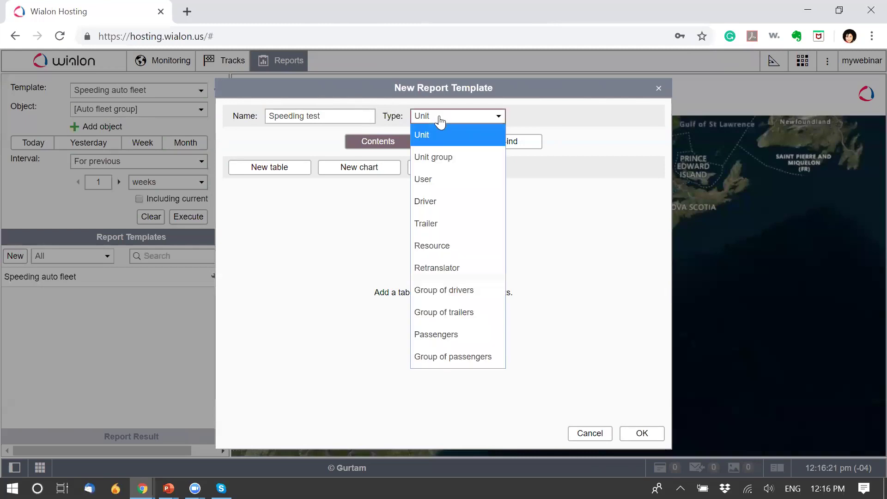
pyautogui.click(438, 158)
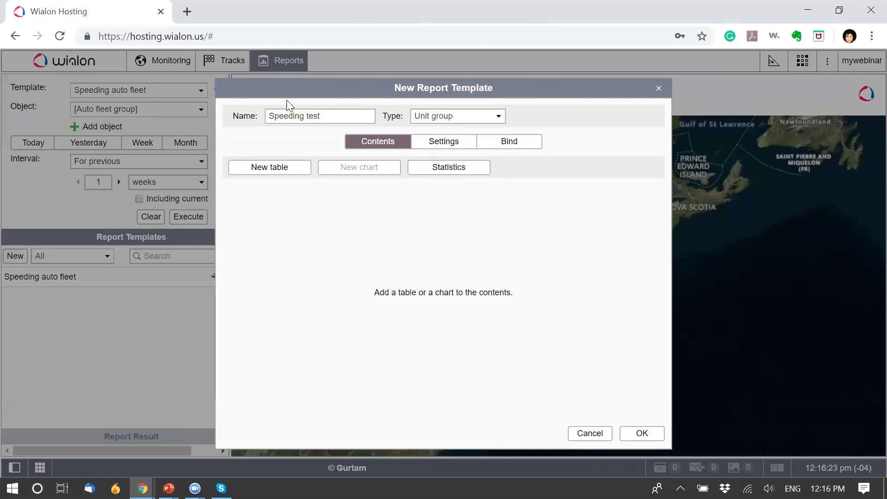
pyautogui.click(269, 168)
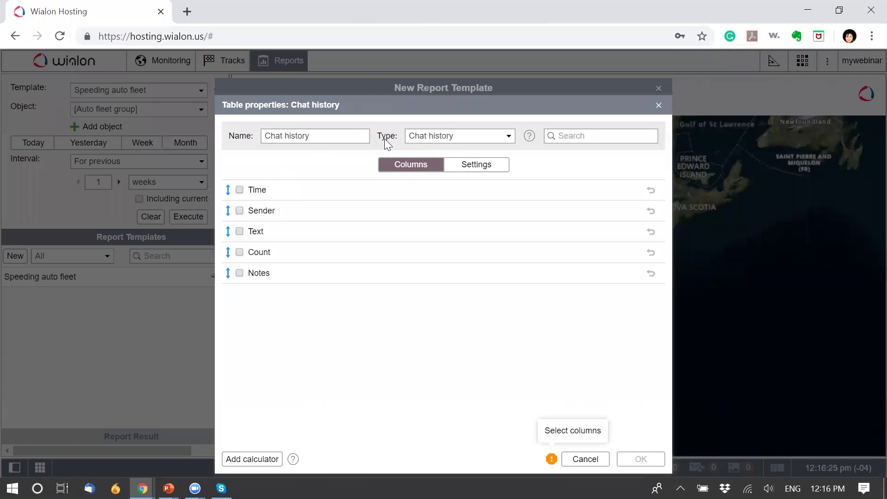
# Make it a Speedings table with Beginning, Location, Duration, Max speed and Speed limit columns.
pyautogui.click(440, 137)
pyautogui.scroll(-5, 490, 280)
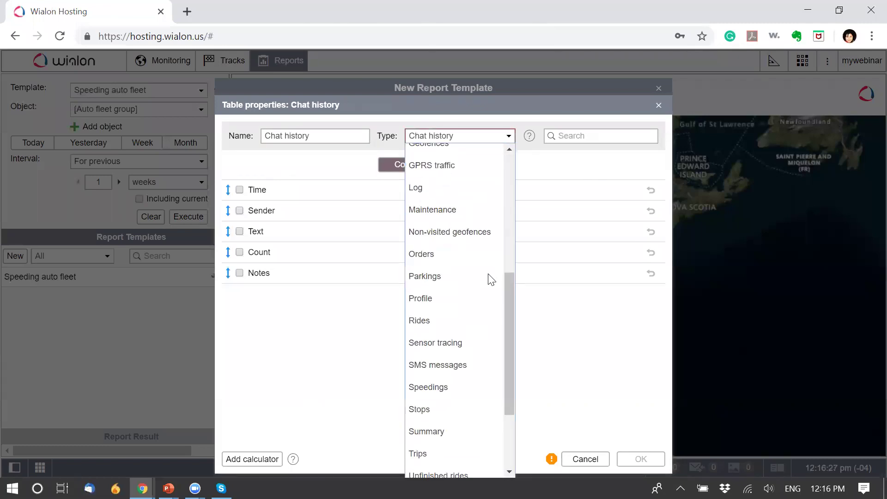
pyautogui.click(446, 390)
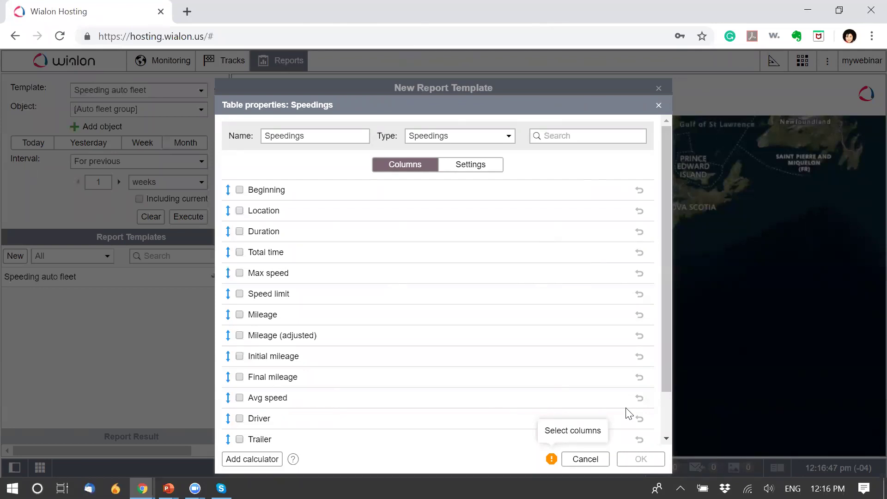
pyautogui.click(239, 190)
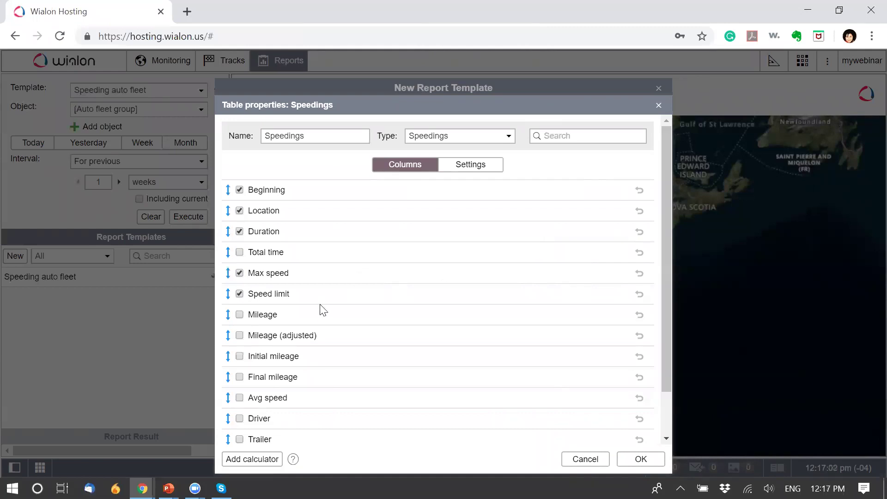
pyautogui.scroll(-1, 337, 359)
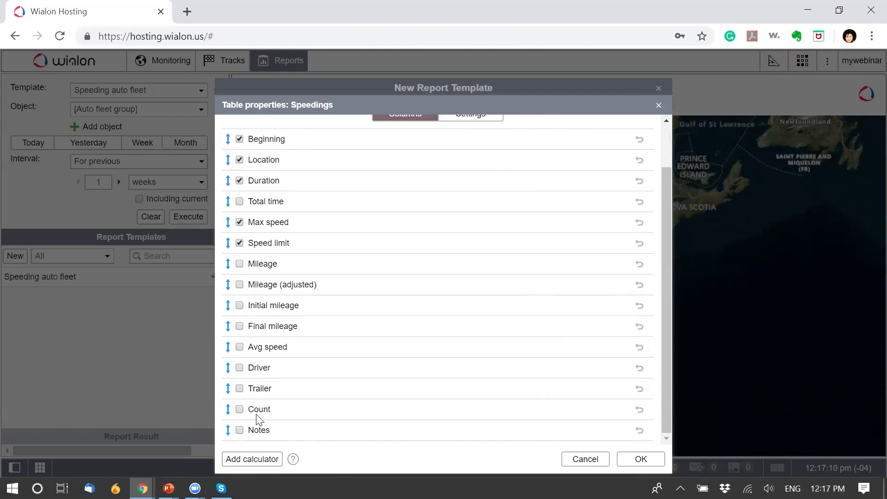
# Add the Count column below Speed limit, renamed '# of violations'.
pyautogui.click(239, 409)
pyautogui.moveTo(228, 418); pyautogui.dragTo(229, 270)
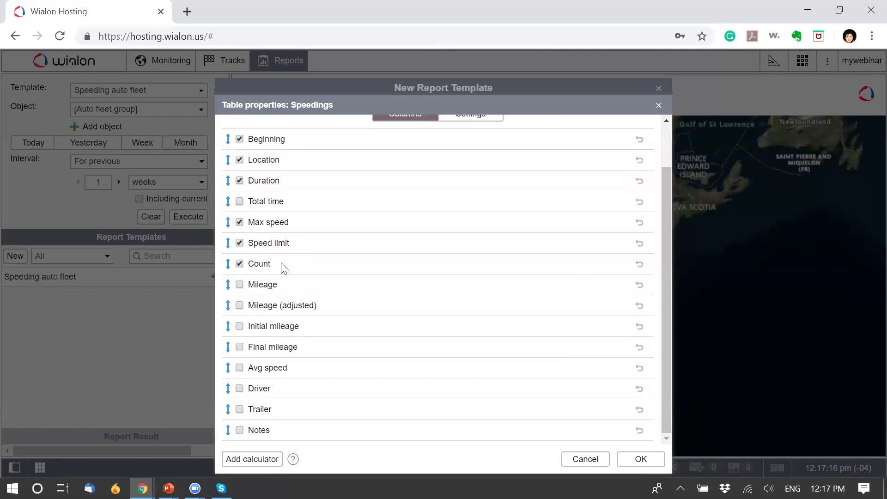
pyautogui.doubleClick(270, 264)
pyautogui.write('#')
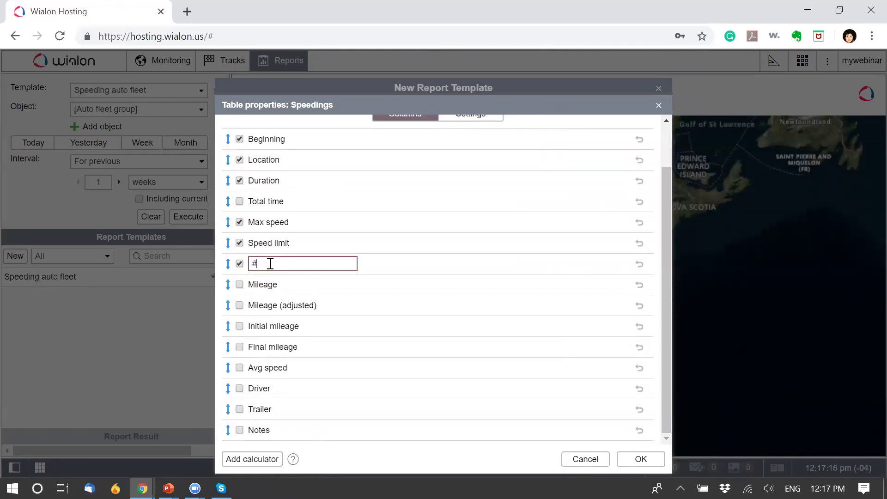
pyautogui.write(' of violations')
pyautogui.press('Return')
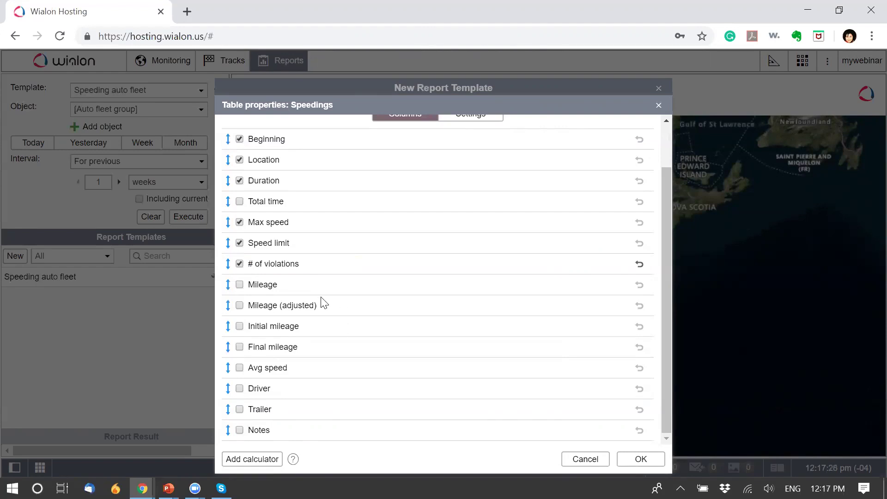
# Add a custom calculated column with formula C4-C5 in mph.
pyautogui.click(251, 459)
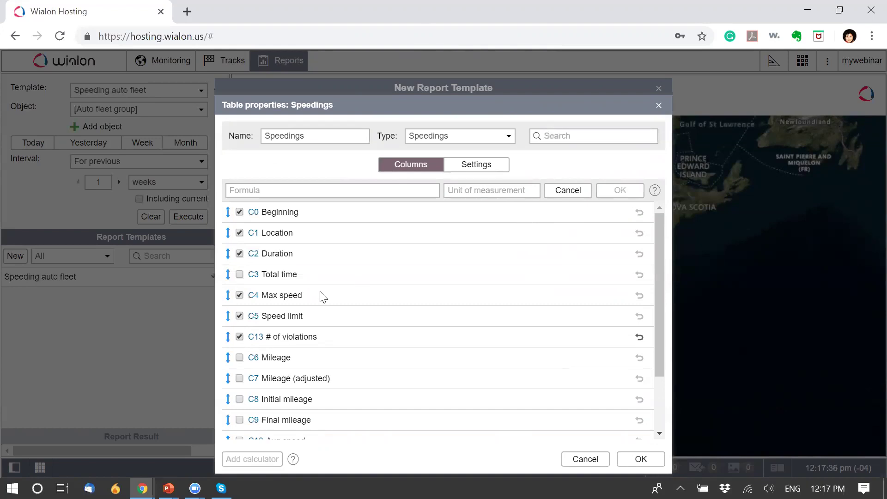
pyautogui.click(253, 298)
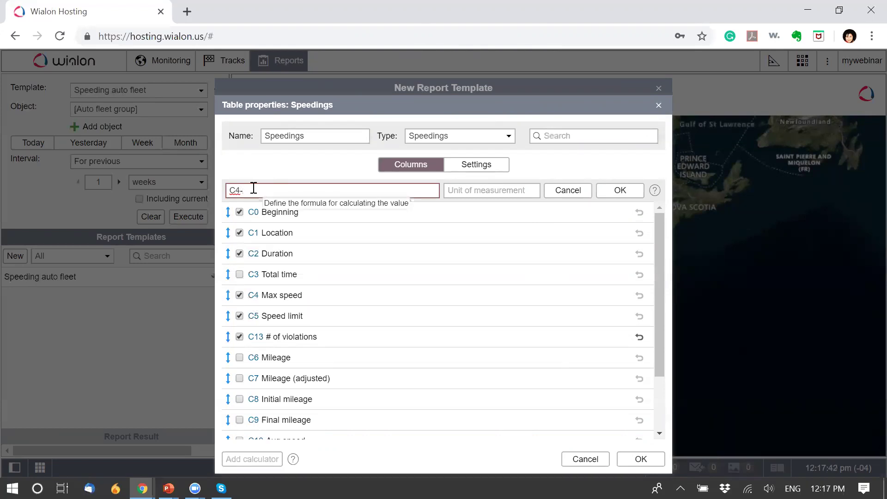
pyautogui.click(252, 318)
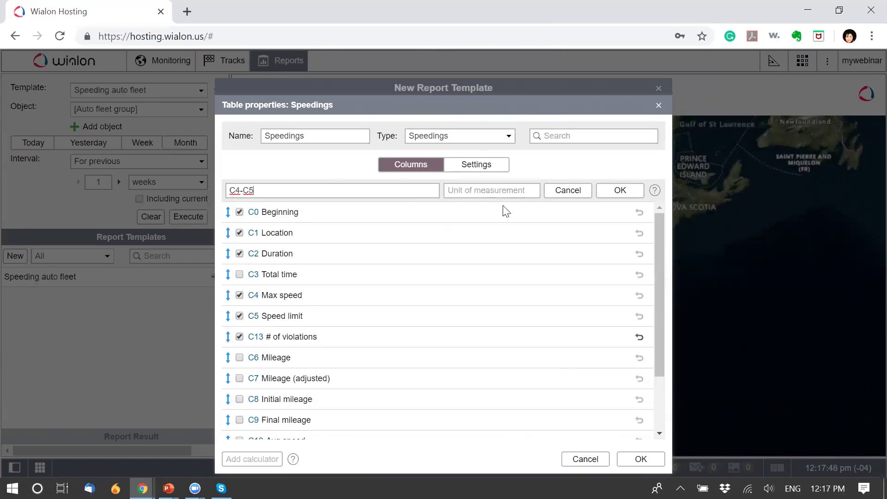
pyautogui.click(485, 193)
pyautogui.write('mph')
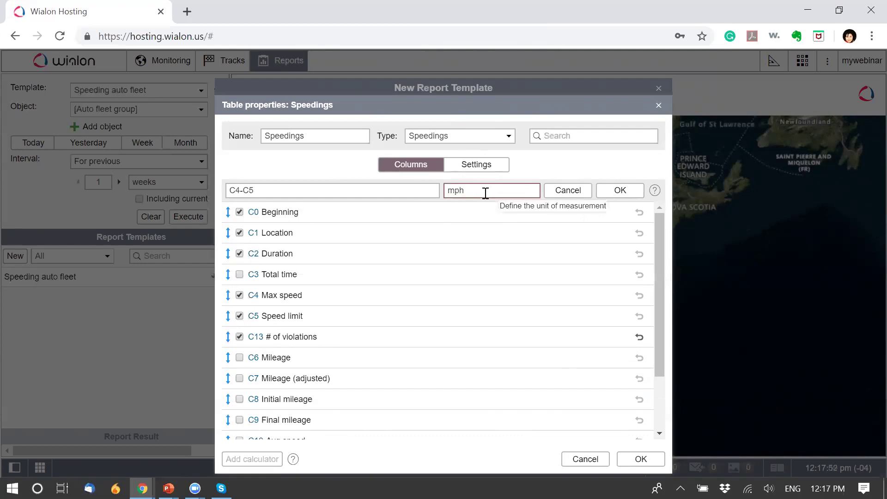
pyautogui.click(626, 192)
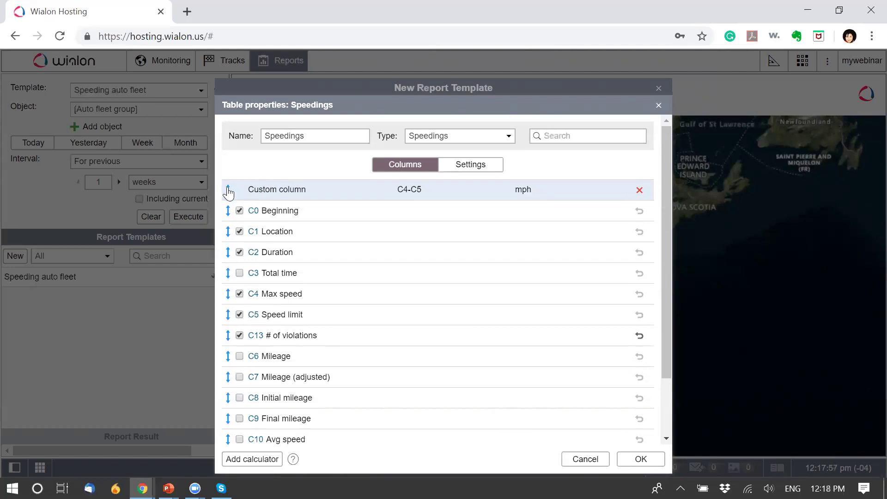
# Move the custom column after Speed limit and rename it 'Exceeding over'.
pyautogui.moveTo(228, 191); pyautogui.dragTo(229, 322)
pyautogui.click(281, 315)
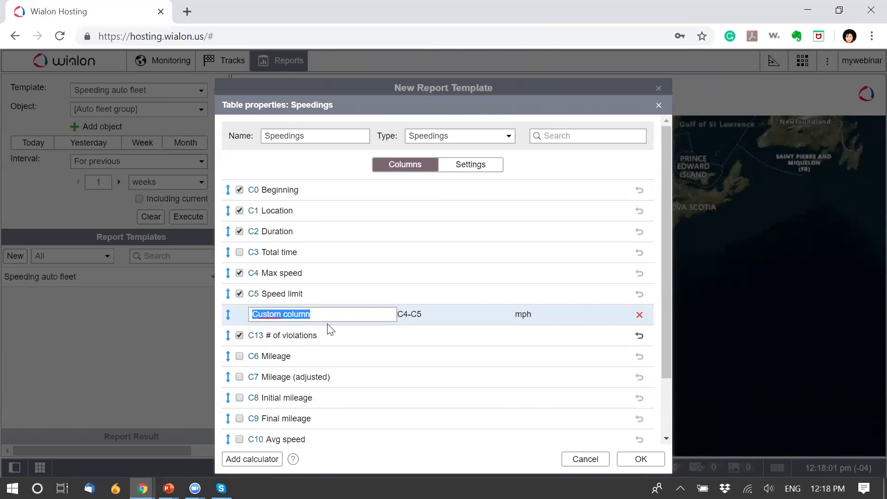
pyautogui.write('Exceedi')
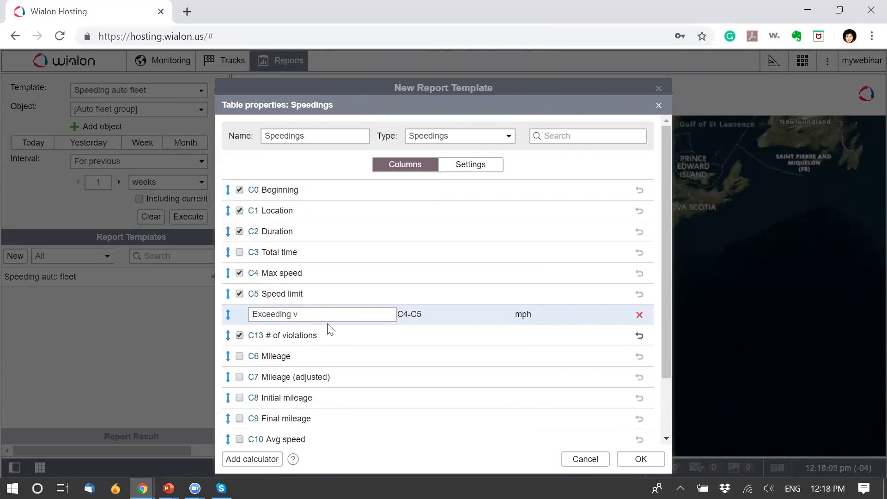
pyautogui.write('ng over')
pyautogui.press('Return')
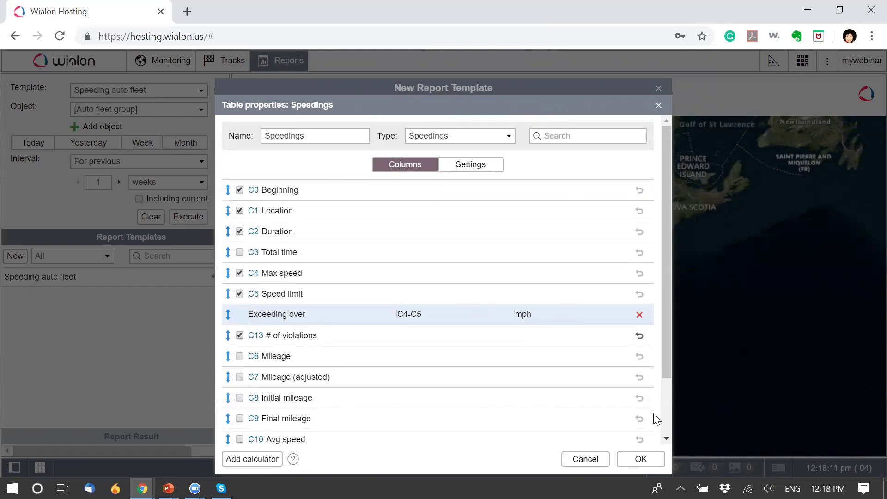
# Sort the Speedings table by # of violations from highest to lowest.
pyautogui.click(466, 166)
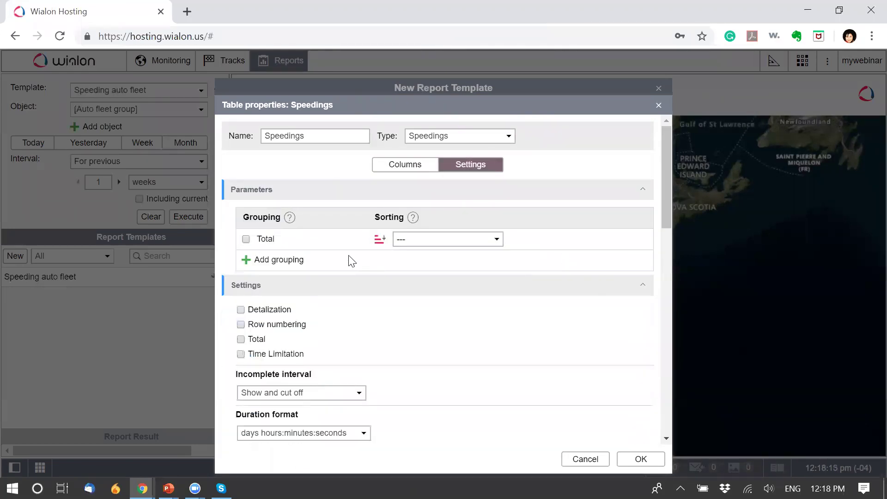
pyautogui.click(408, 240)
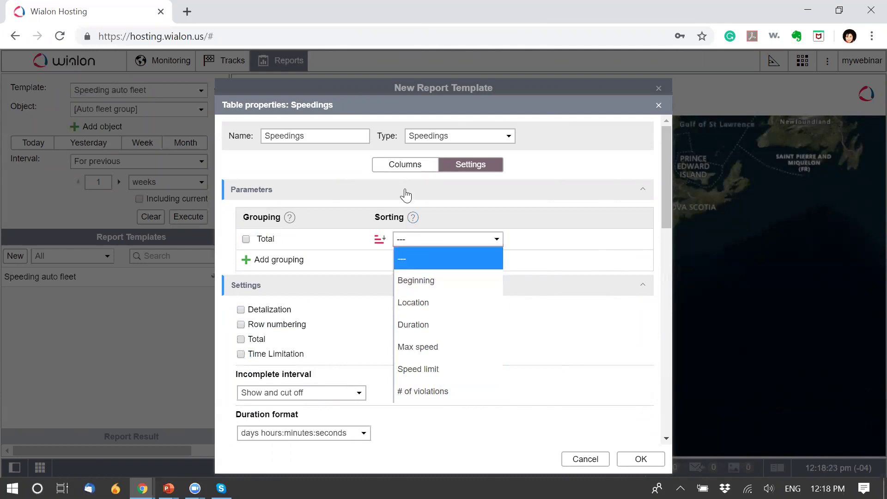
pyautogui.click(432, 392)
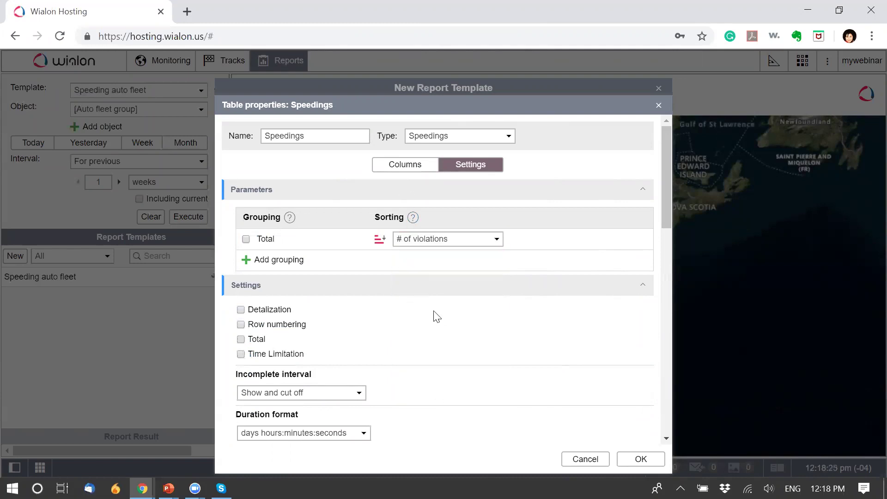
pyautogui.click(379, 239)
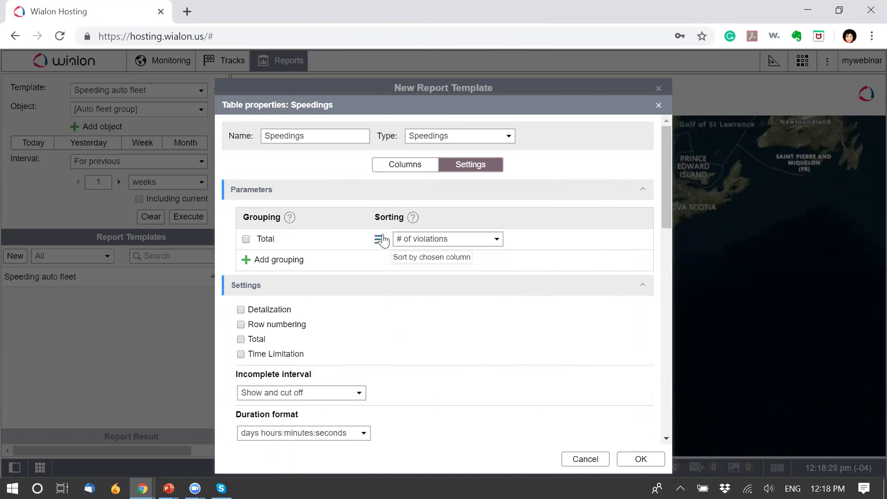
# Group rows by Unit with detalization, row numbering and a total row, then save the table.
pyautogui.click(255, 259)
pyautogui.click(437, 261)
pyautogui.scroll(-3, 453, 329)
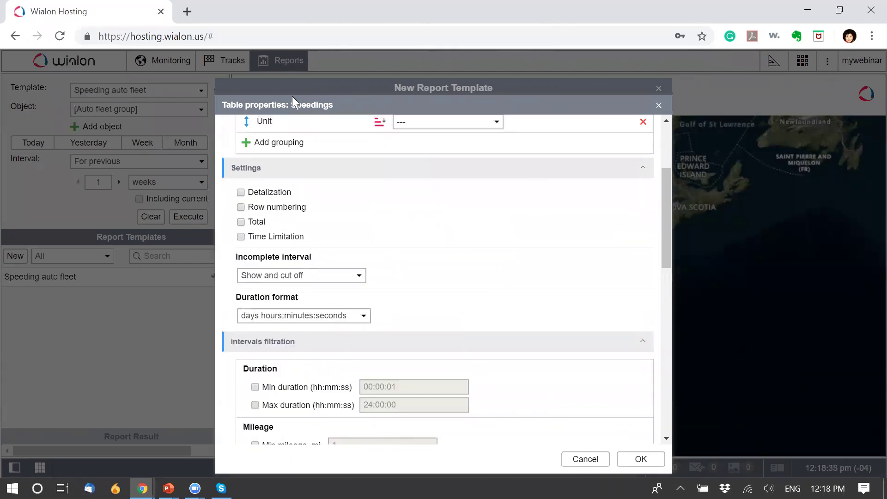
pyautogui.click(240, 193)
pyautogui.click(240, 208)
pyautogui.click(241, 222)
pyautogui.scroll(3, 423, 302)
pyautogui.click(640, 459)
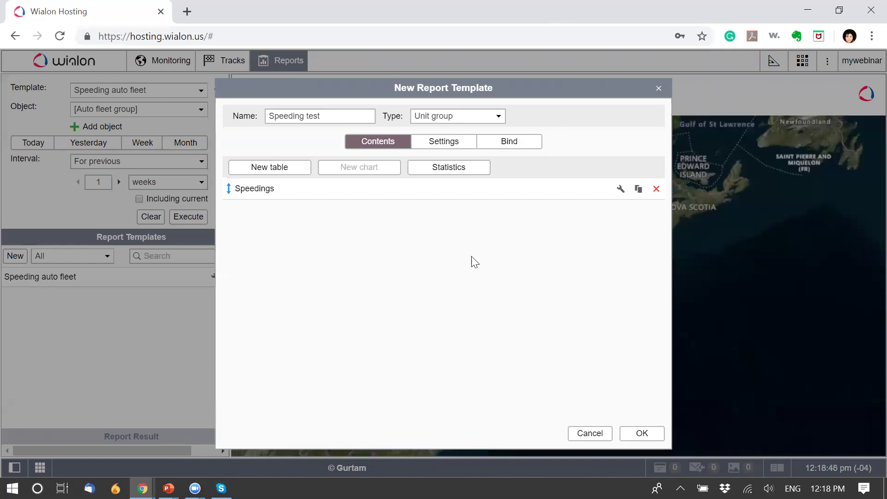
# Enable Skip empty rows under General and Speeding markers under Map output, then save the template.
pyautogui.click(427, 146)
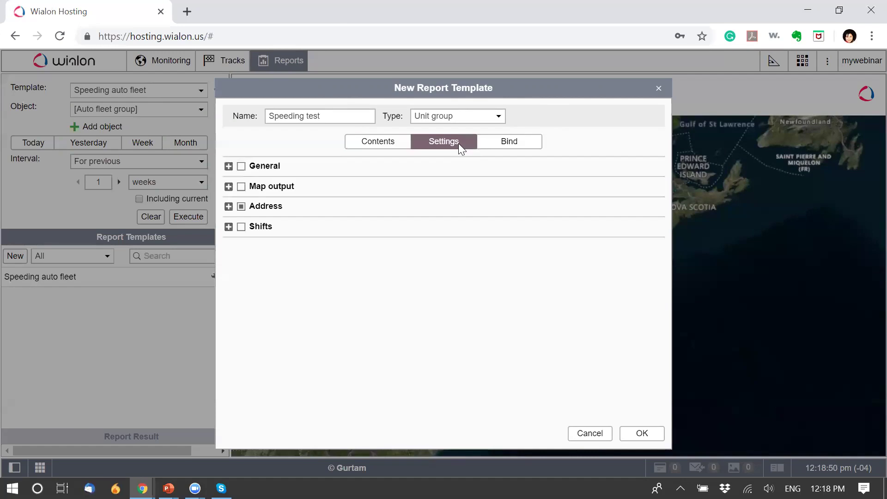
pyautogui.click(229, 166)
pyautogui.click(253, 179)
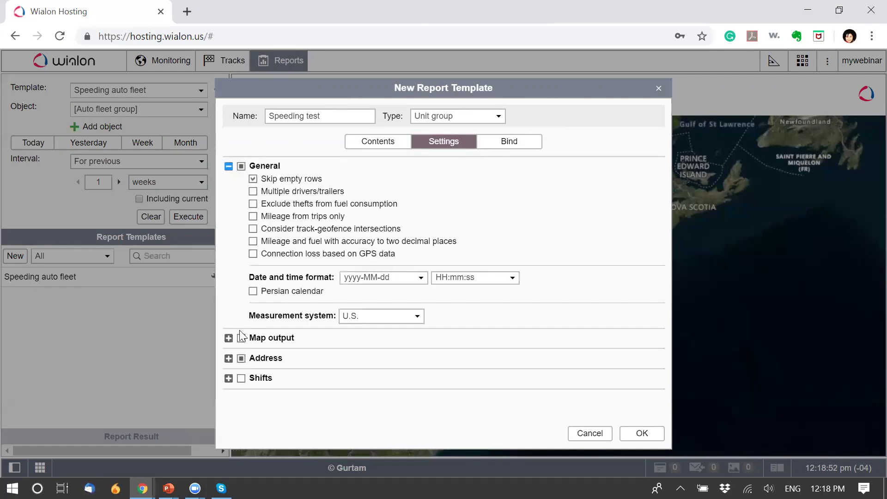
pyautogui.click(228, 341)
pyautogui.scroll(-3, 356, 297)
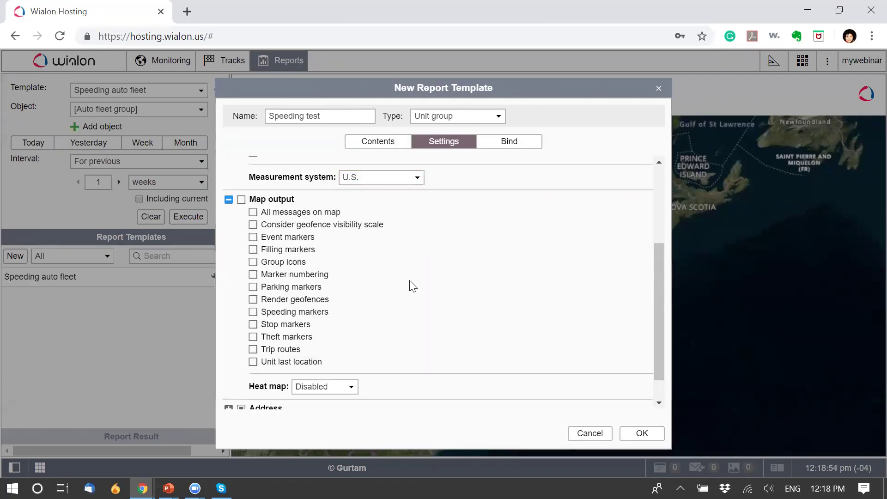
pyautogui.click(253, 312)
pyautogui.click(642, 433)
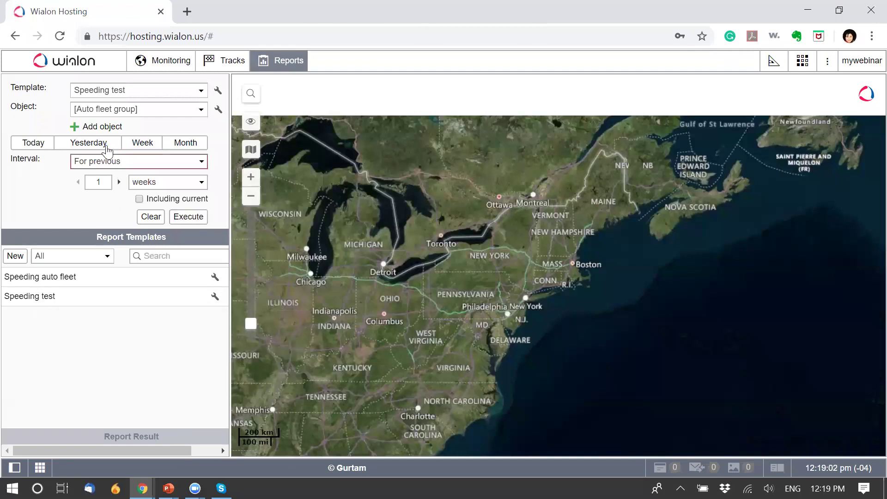
# Execute the Speeding test report for the Auto fleet group.
pyautogui.click(186, 217)
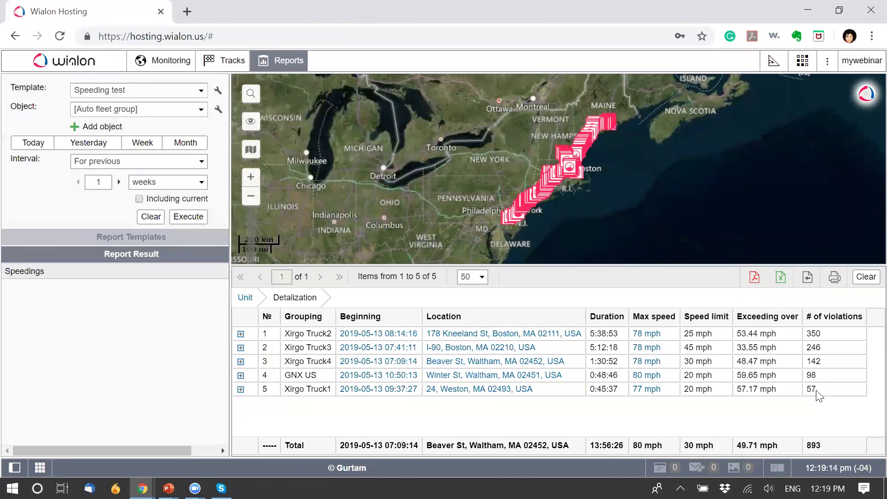
# Expand Xirgo Truck2's individual speeding rows and scroll the table to the right.
pyautogui.click(251, 177)
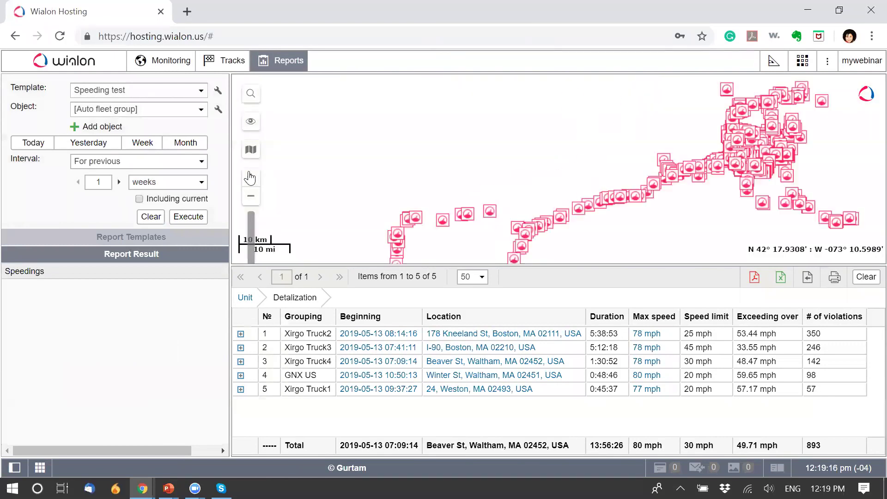
pyautogui.click(282, 298)
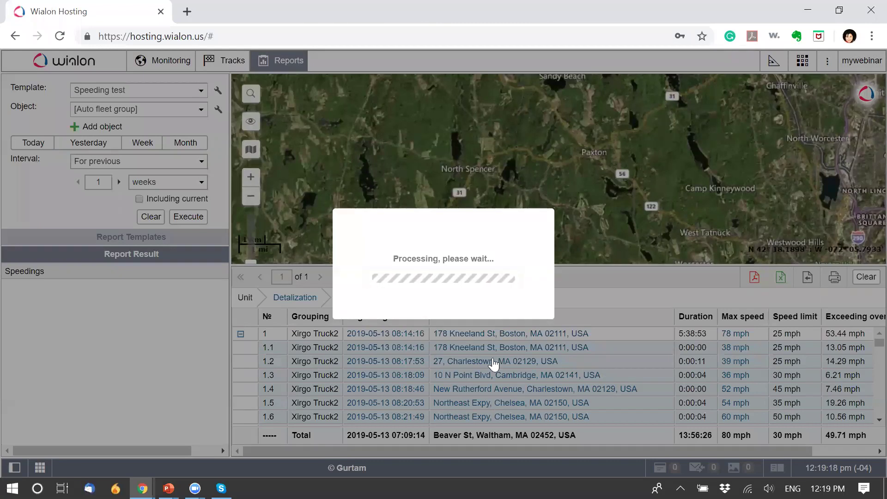
pyautogui.scroll(-3, 479, 364)
pyautogui.scroll(-3, 483, 363)
pyautogui.scroll(3, 531, 360)
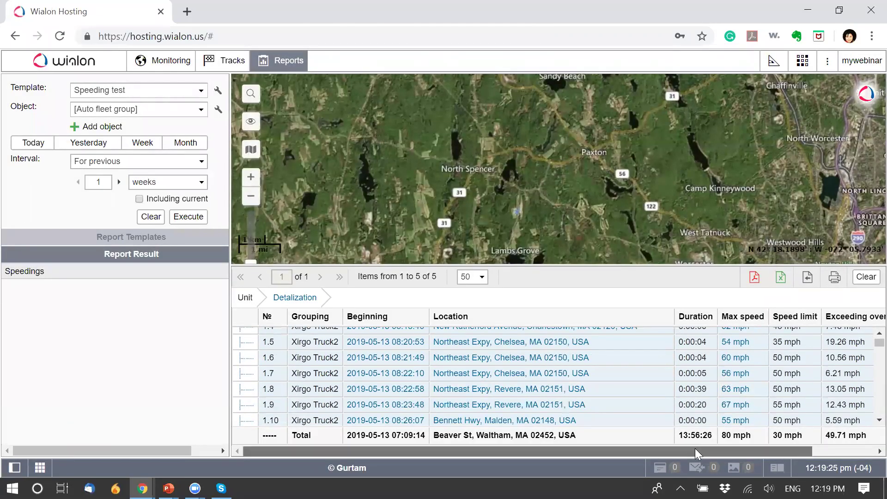
pyautogui.moveTo(689, 448); pyautogui.dragTo(753, 448)
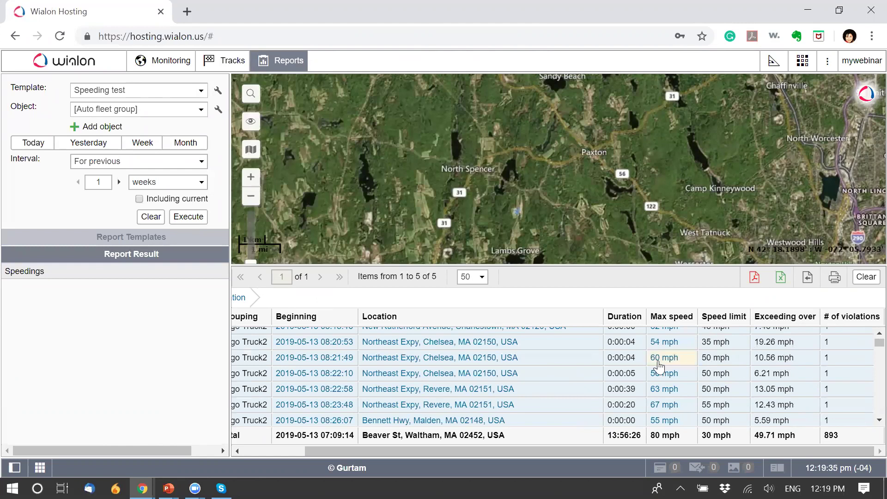
# Locate one Chelsea speeding violation on the map and zoom out around it.
pyautogui.click(418, 365)
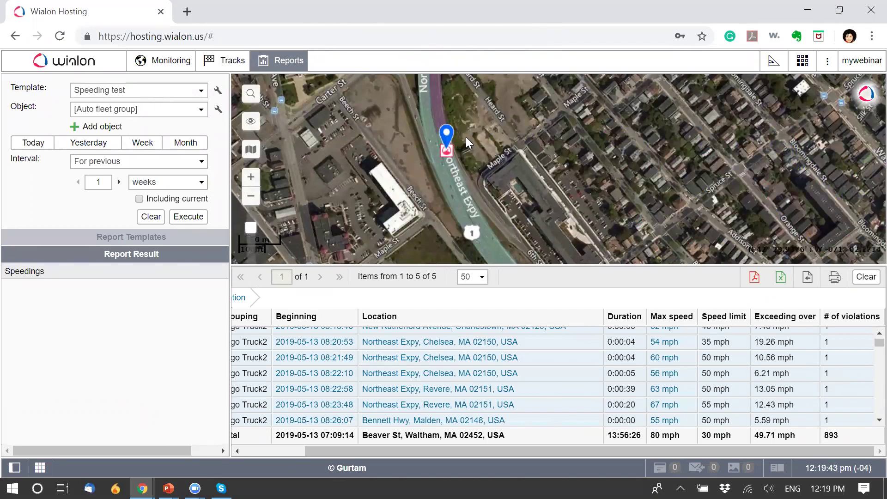
pyautogui.moveTo(449, 152)
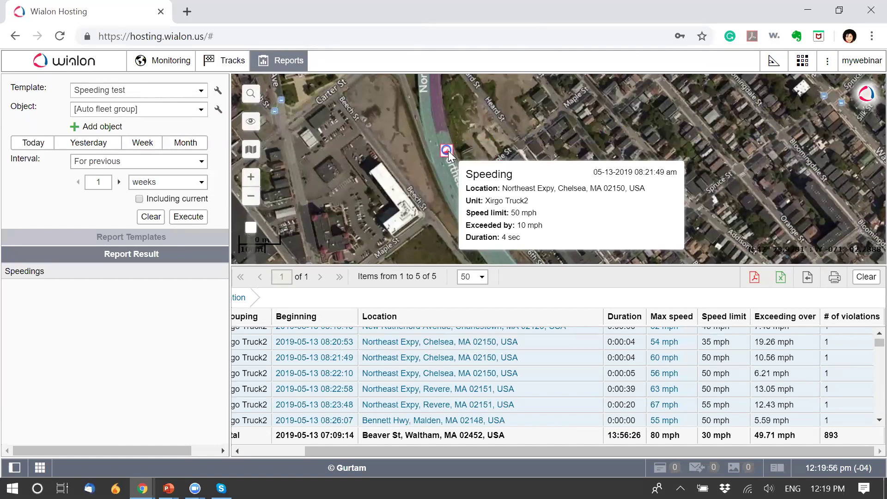
pyautogui.click(251, 196)
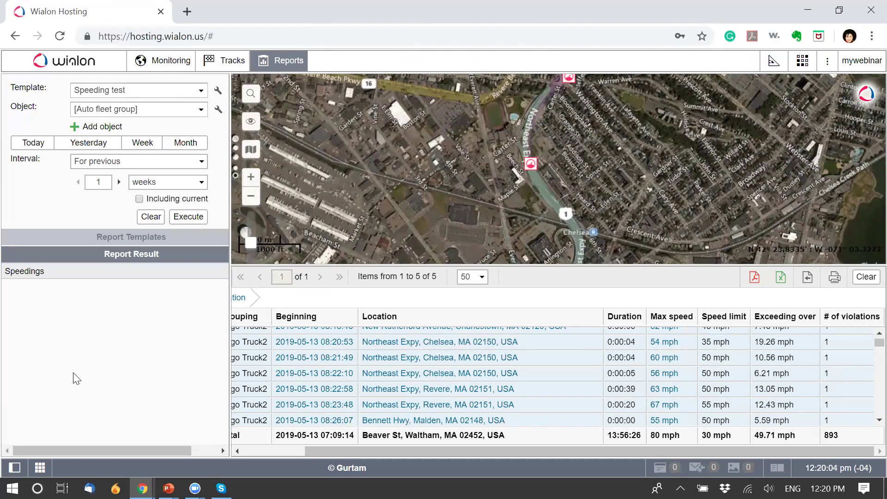
# Switch back to the PowerPoint slide show and advance to the Telematics X partner conference slide.
pyautogui.hotkey('alt', 'Tab')
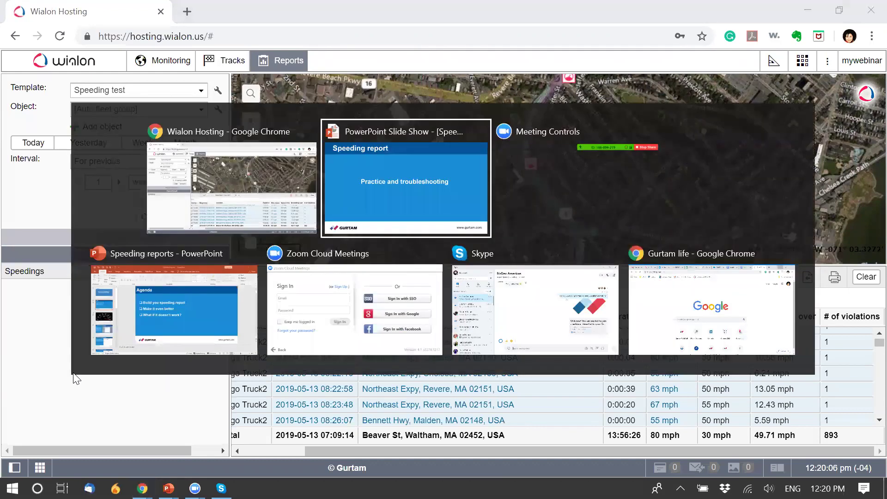
pyautogui.click(413, 205)
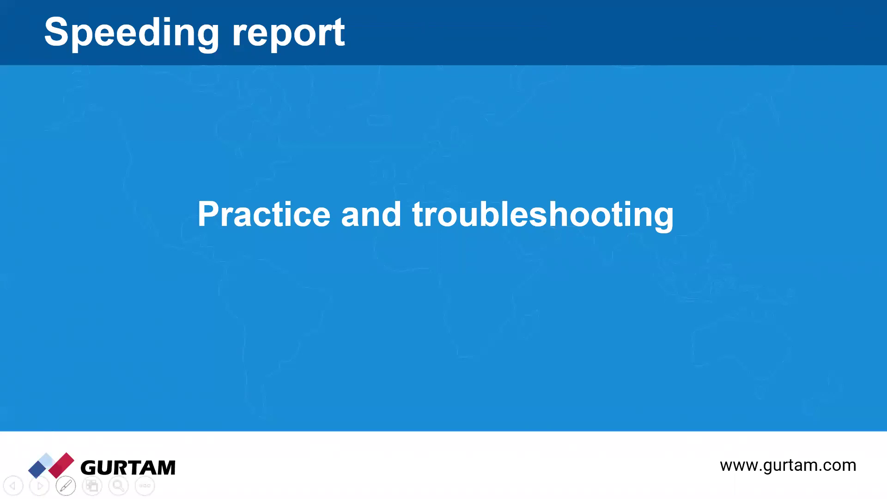
pyautogui.click(40, 485)
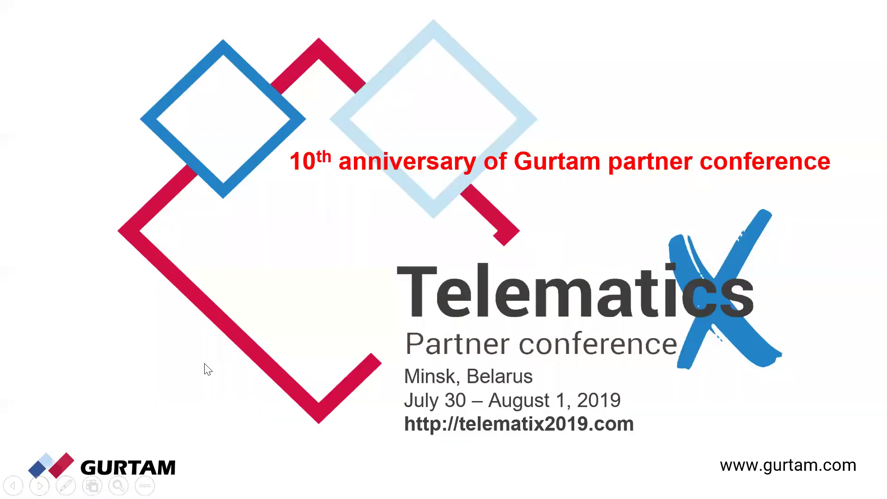